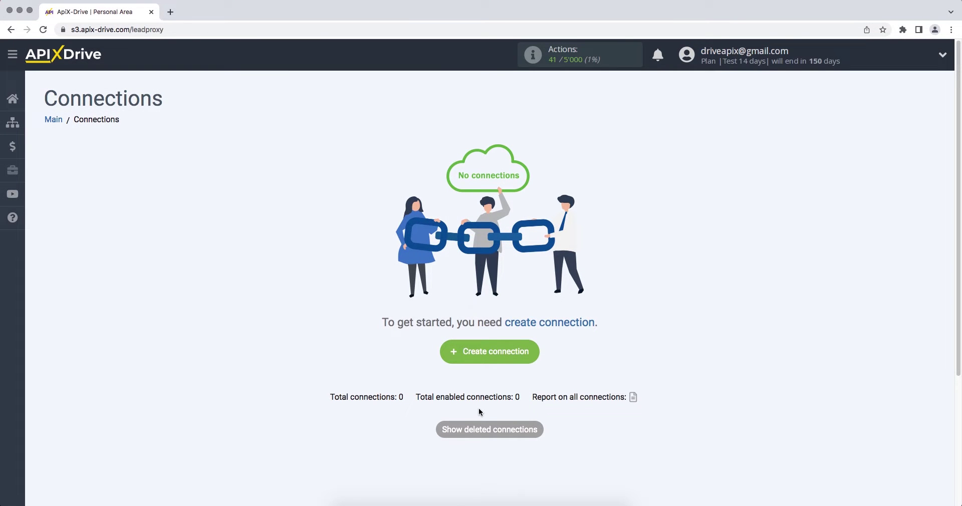
Step: Start a new connection with ActiveCampaign as the data source
left_click(445, 354)
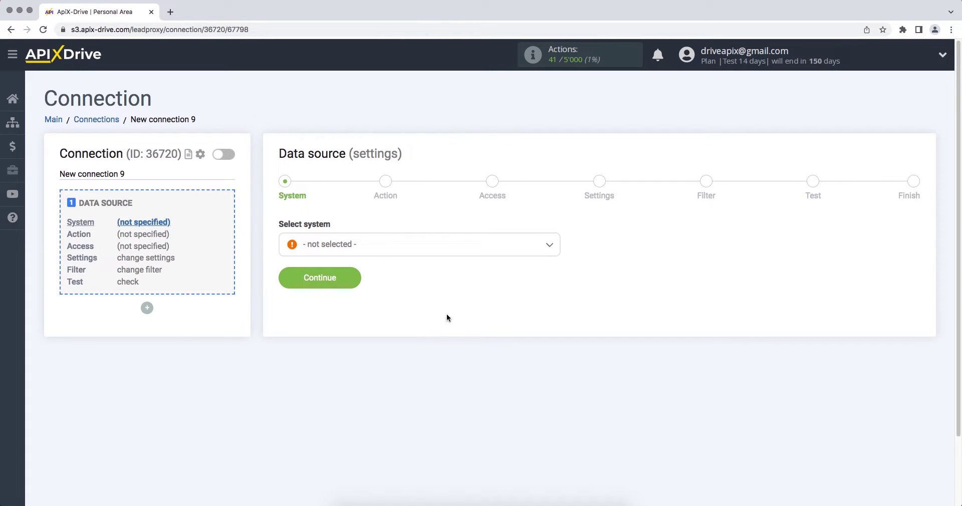
left_click(449, 257)
left_click(404, 338)
left_click(294, 285)
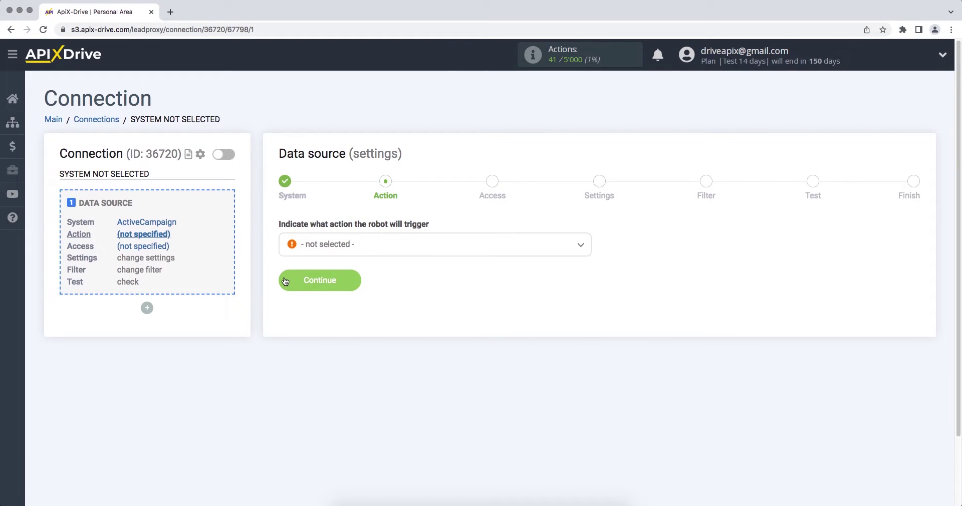
Step: Set the trigger to Get Deals (new) and bring up the ActiveCampaign account connection form
left_click(307, 248)
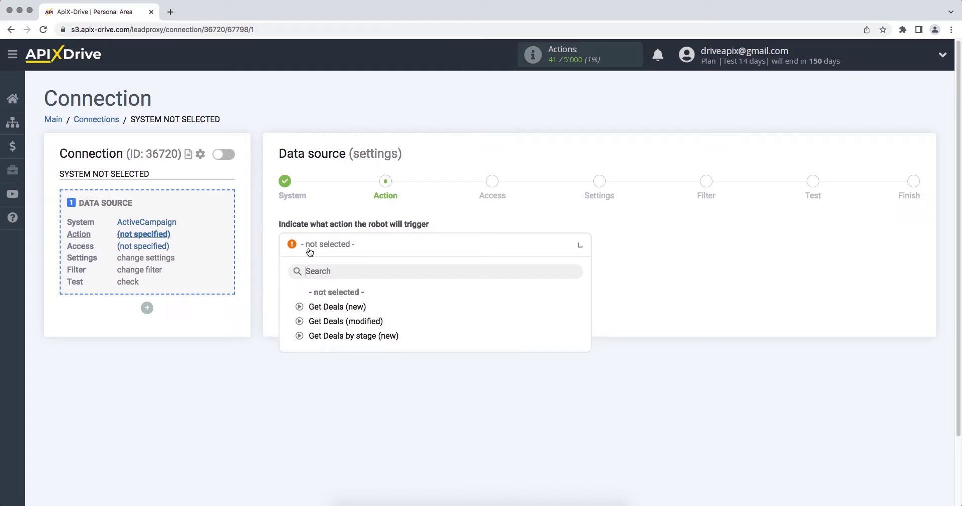
left_click(313, 307)
left_click(285, 283)
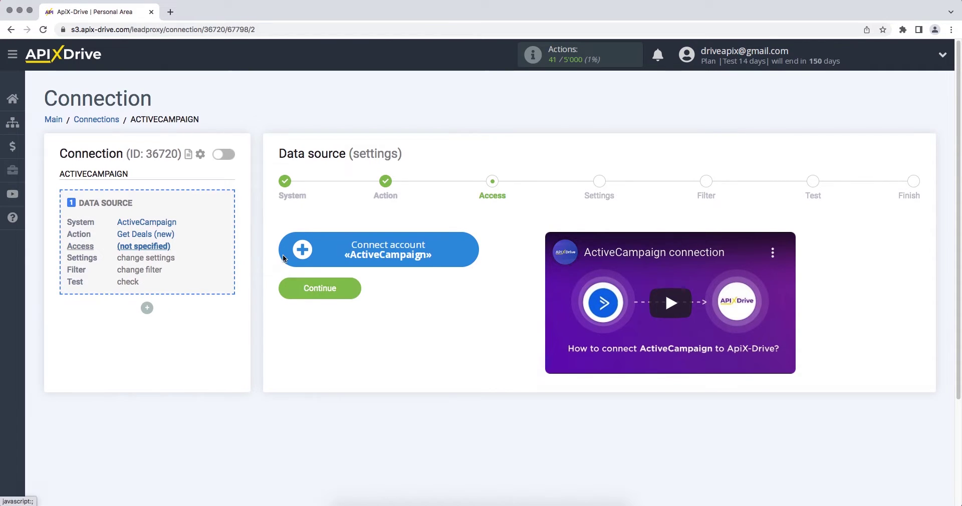
left_click(283, 255)
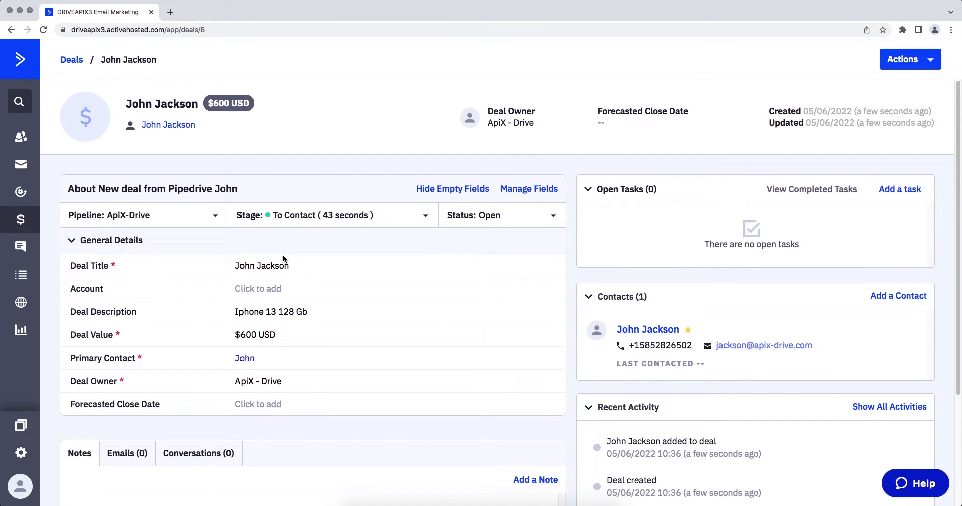
left_click(20, 453)
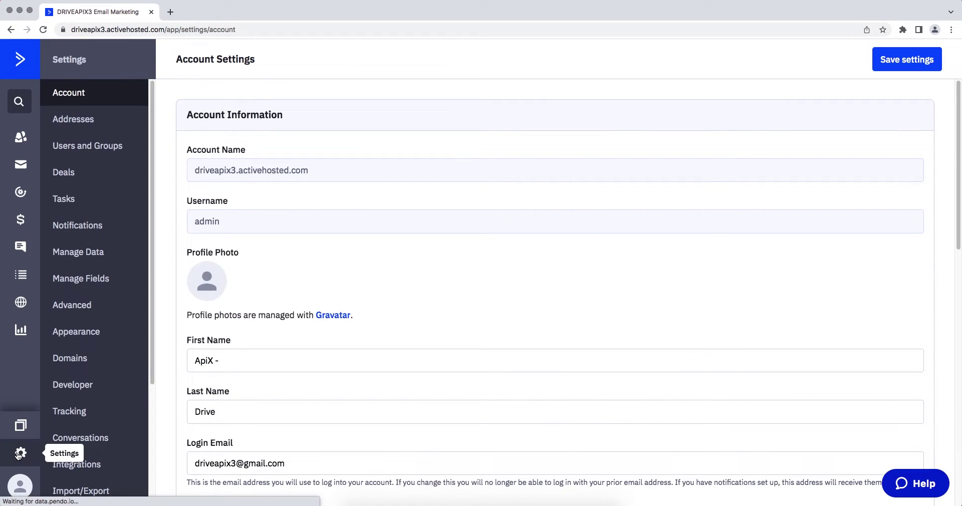
Step: Copy the API URL from ActiveCampaign's Developer settings into ApiX-Drive's API Domain field
left_click(83, 396)
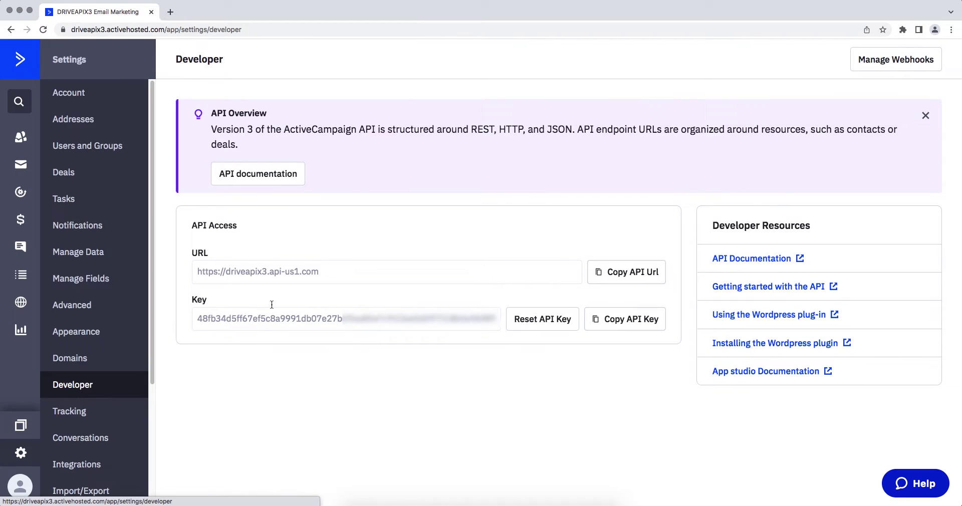
left_click_drag(331, 271, 195, 274)
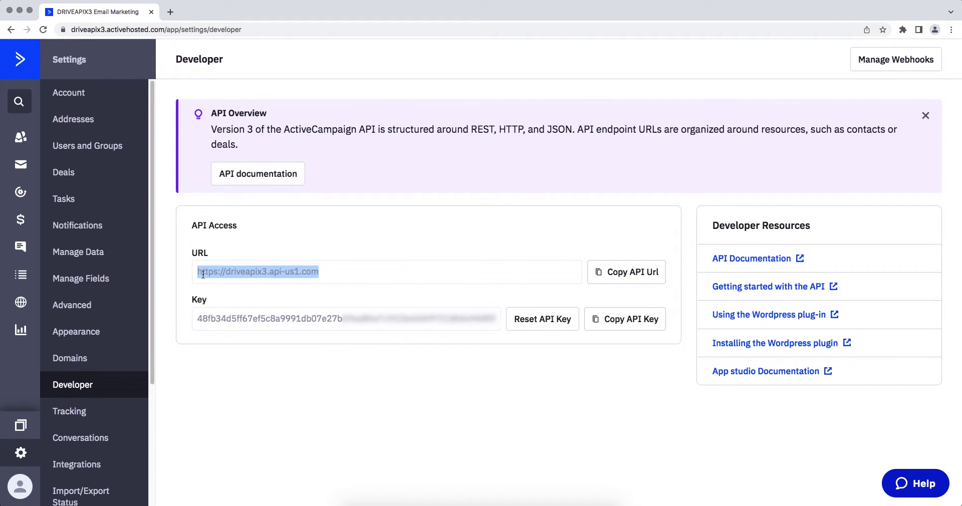
right_click(202, 273)
left_click(211, 295)
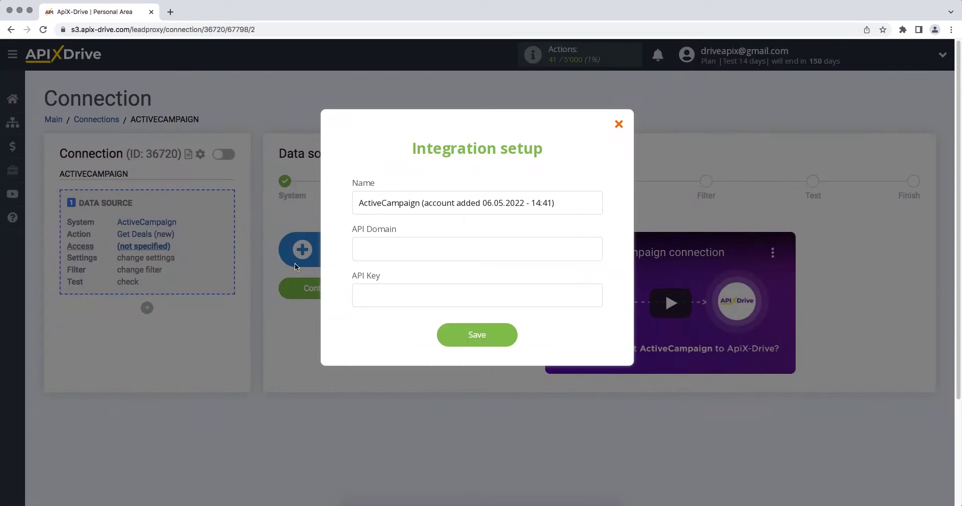
left_click(370, 247)
right_click(369, 247)
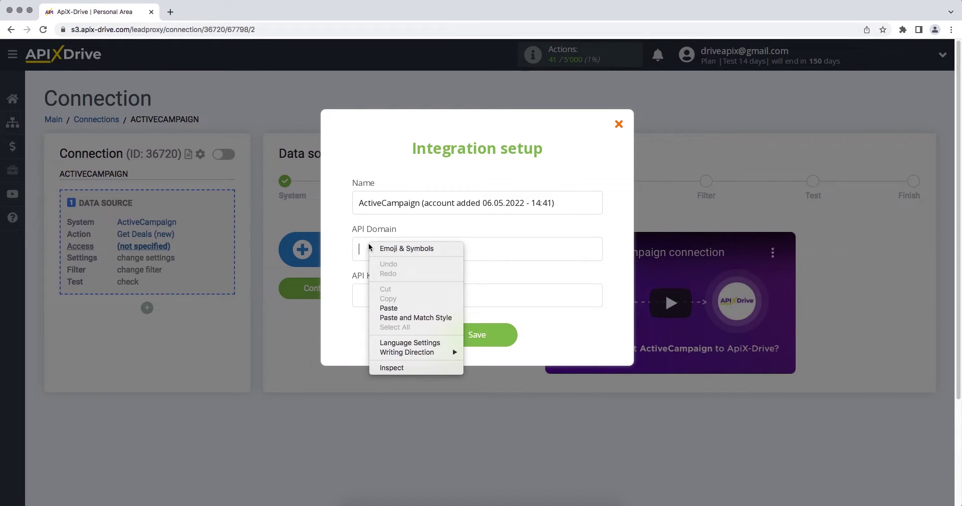
left_click(387, 307)
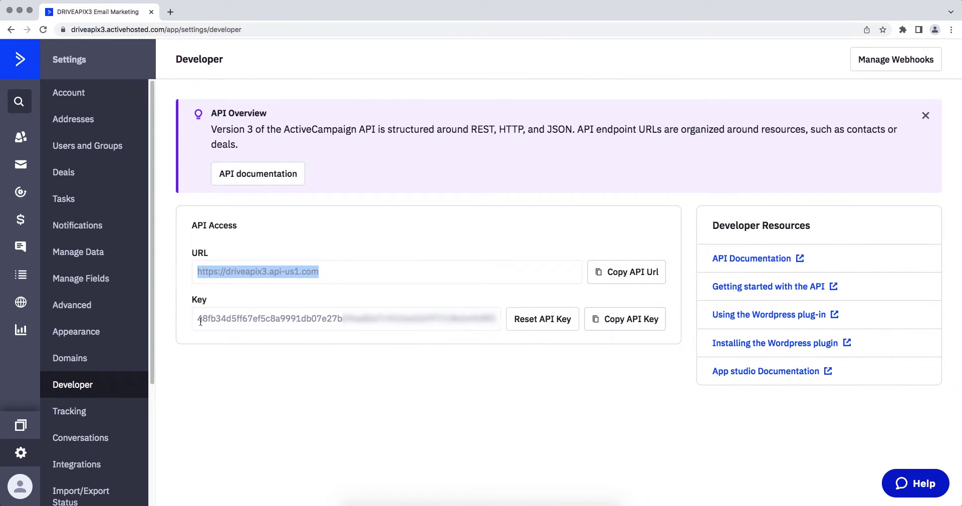
Step: Copy the ActiveCampaign API key into the API Key field and save the account
left_click_drag(199, 319, 496, 323)
right_click(489, 323)
left_click(498, 343)
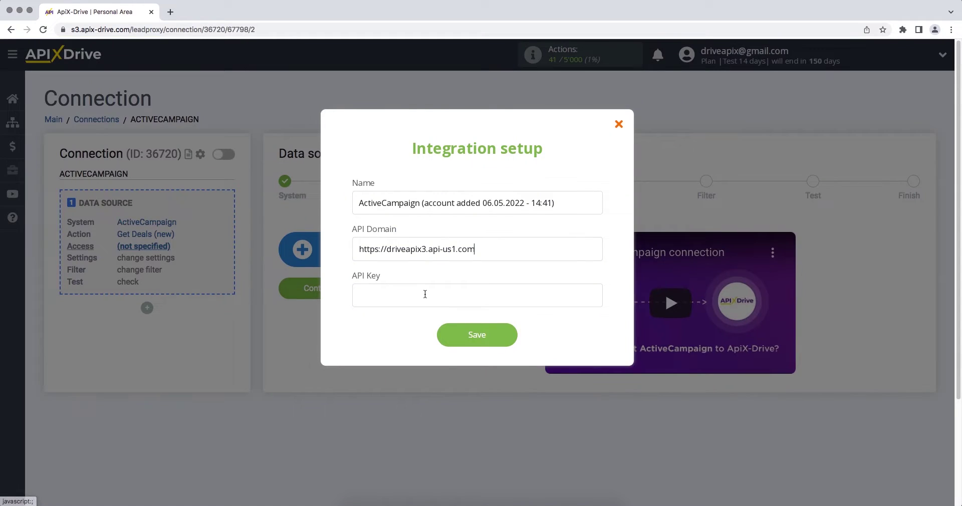
right_click(425, 296)
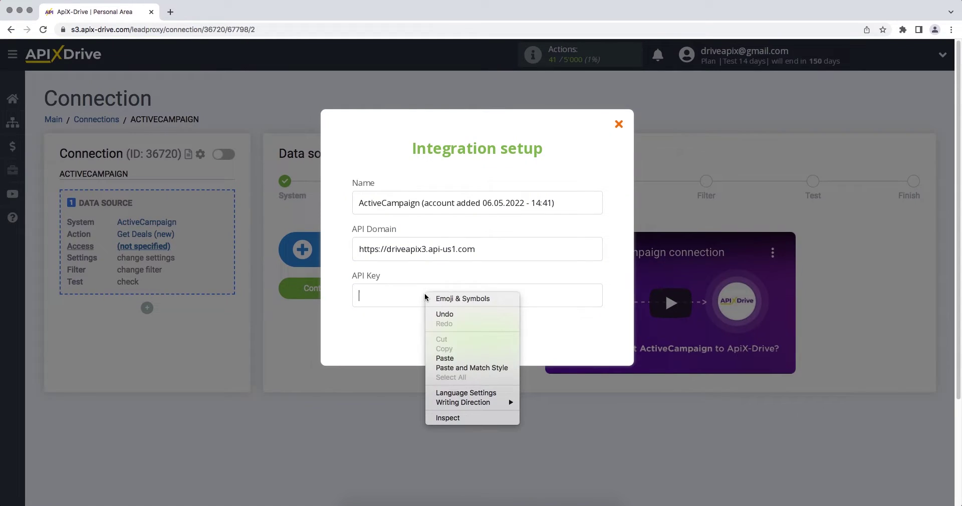
left_click(444, 358)
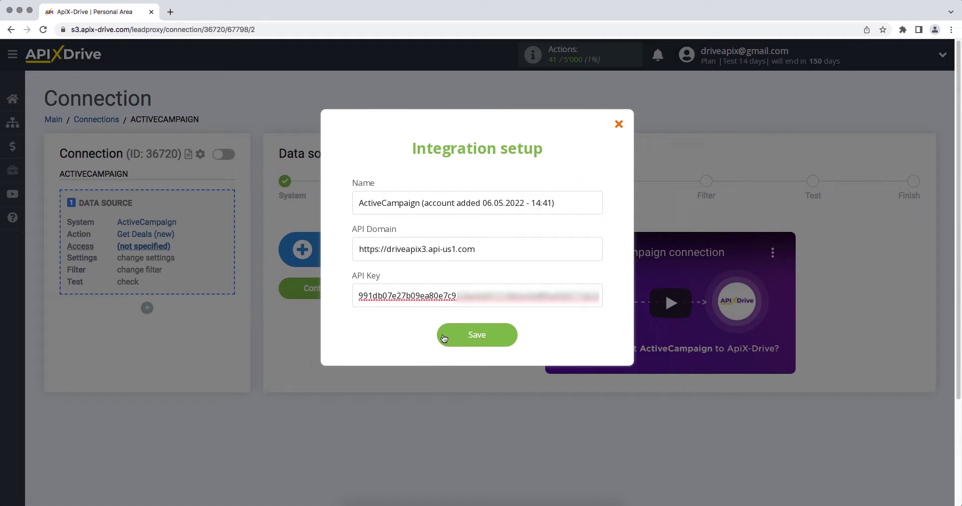
left_click(444, 339)
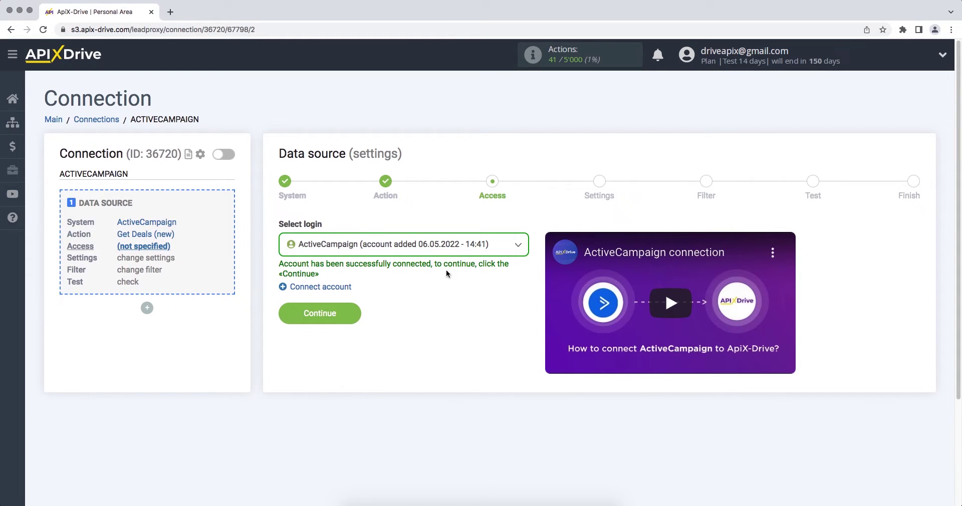
Step: Use the new ActiveCampaign login, skip settings and filter, accept the test data, then begin the destination
left_click(446, 245)
left_click(443, 317)
left_click(283, 314)
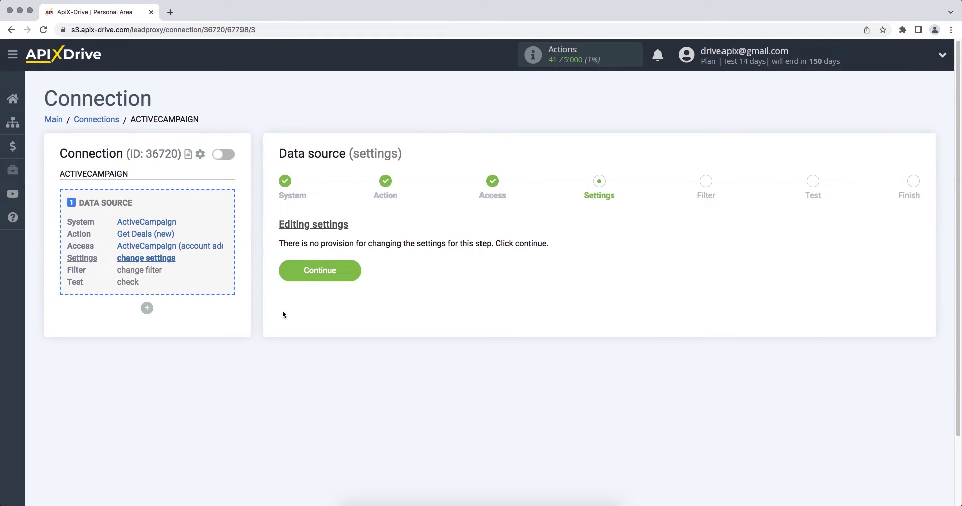
left_click(286, 277)
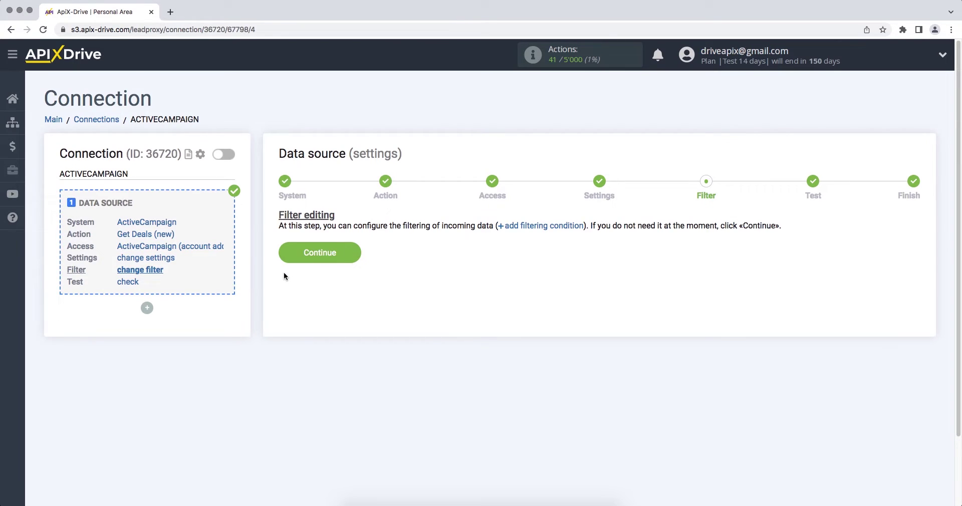
left_click(284, 258)
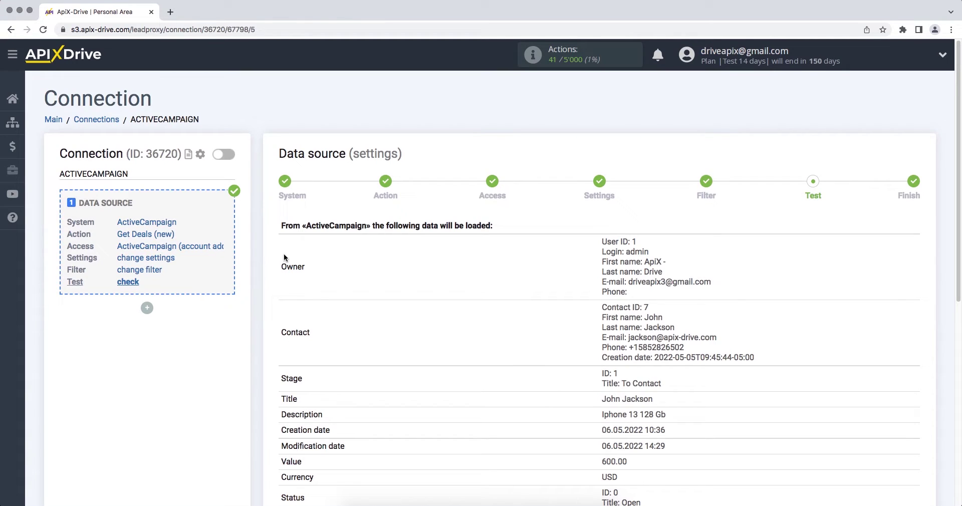
scroll(284, 258, "down", 3)
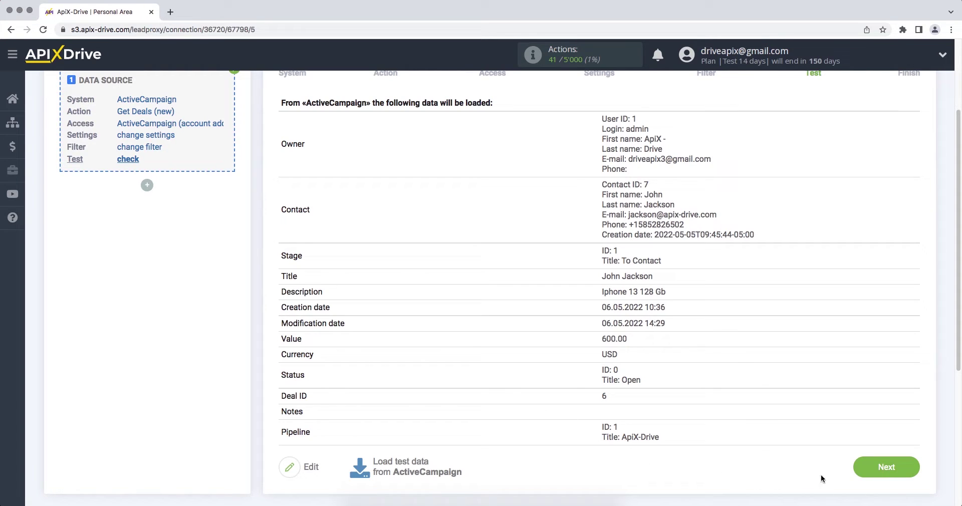
left_click(858, 473)
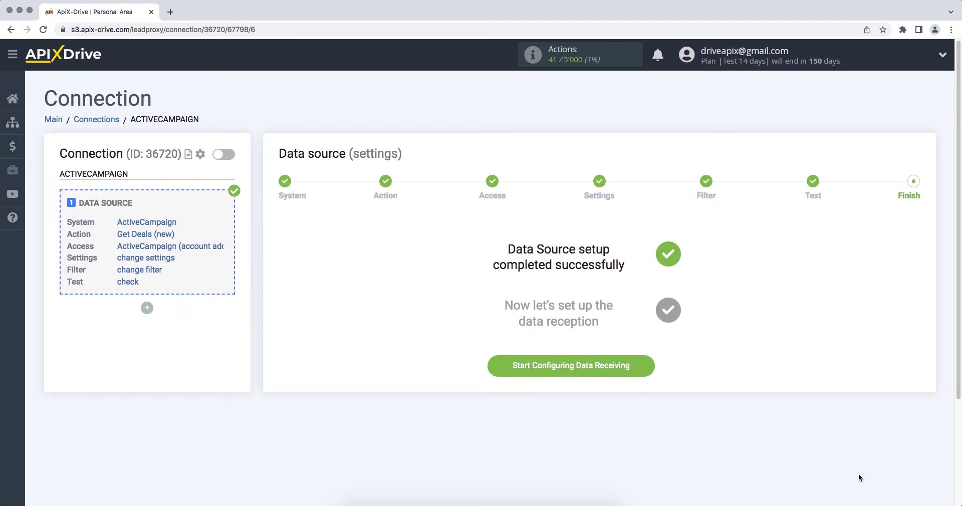
left_click(495, 366)
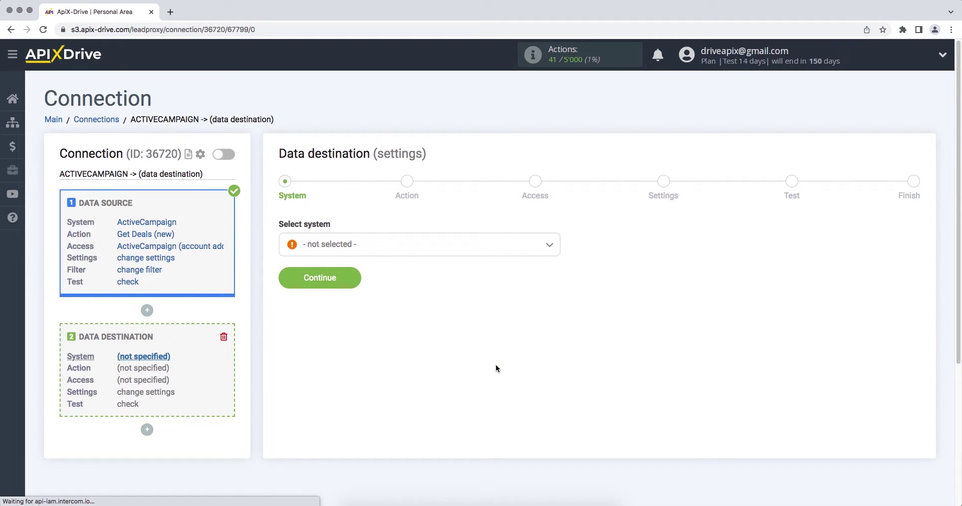
Step: Choose eSputnik as the data destination system
left_click(553, 254)
left_click_drag(555, 259, 558, 295)
left_click(468, 280)
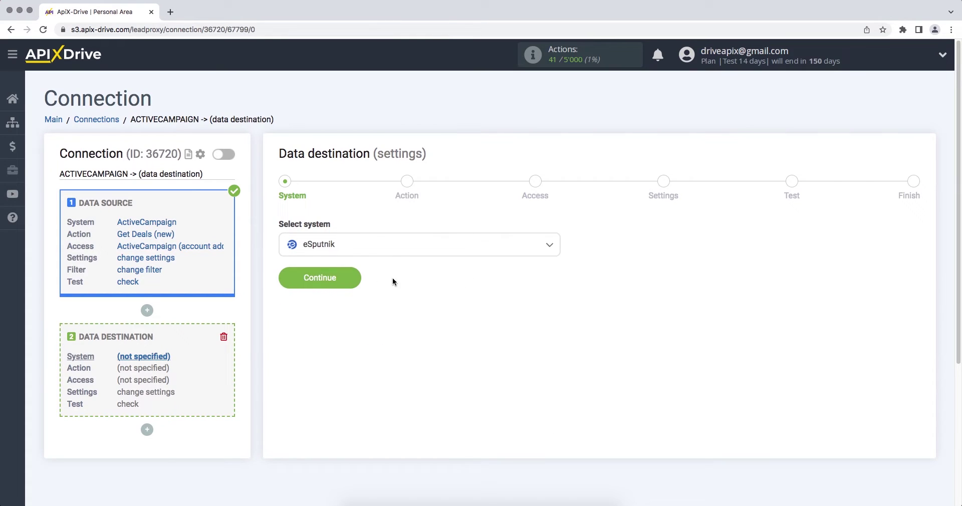
left_click(286, 280)
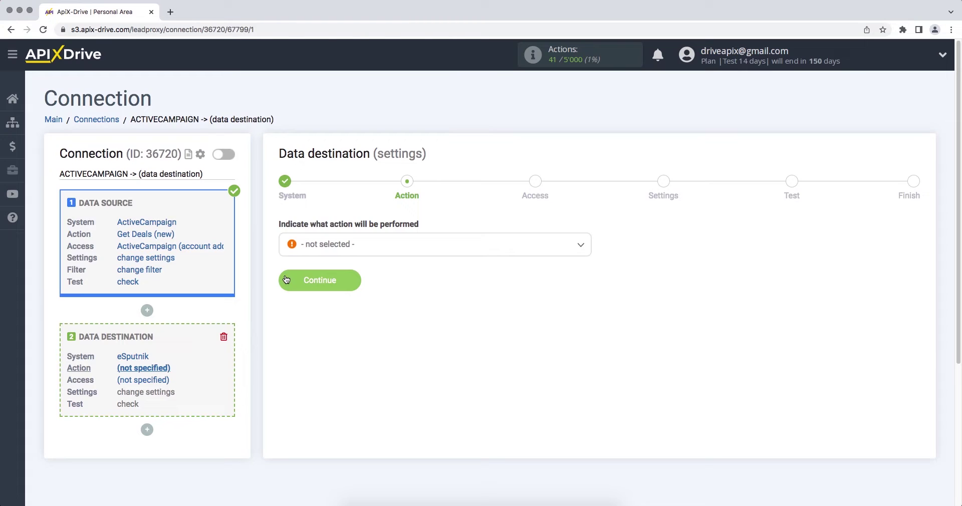
Step: Set the destination action to Add Contacts and bring up the eSputnik account form
left_click(308, 250)
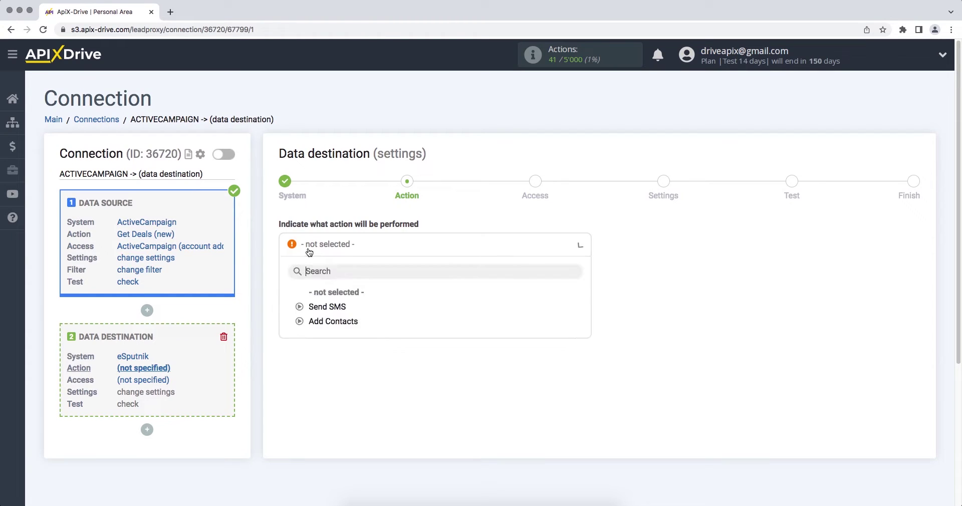
left_click(315, 323)
left_click(285, 284)
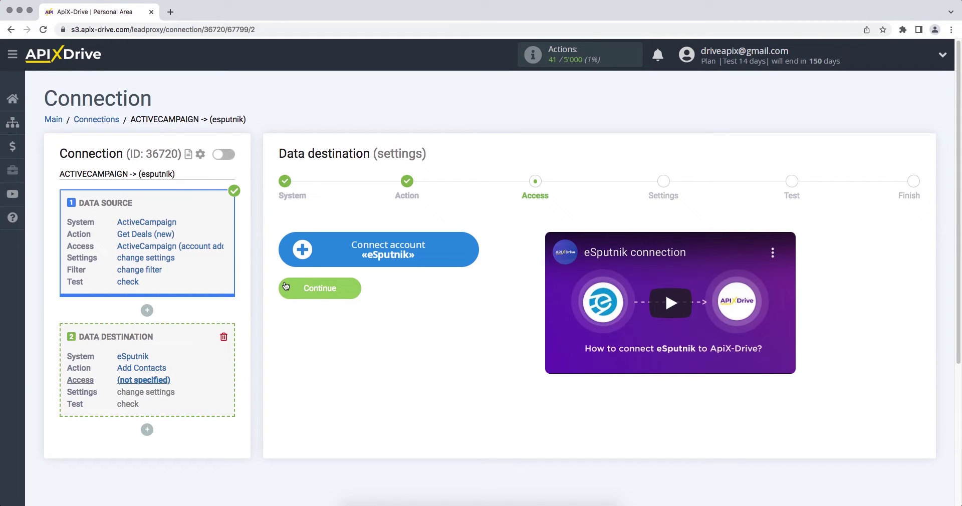
left_click(295, 253)
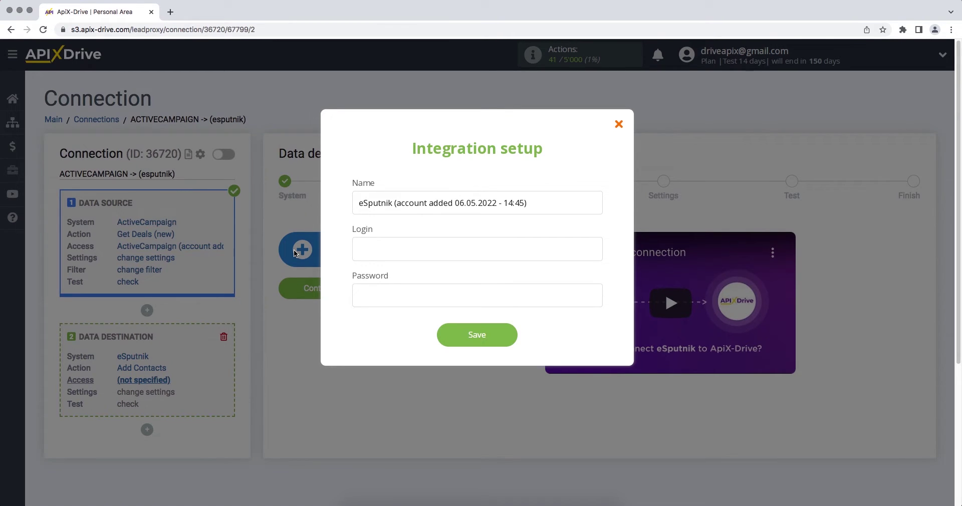
Step: Connect the eSputnik account with its login e-mail and password, then continue to Settings
left_click(364, 258)
left_click(358, 296)
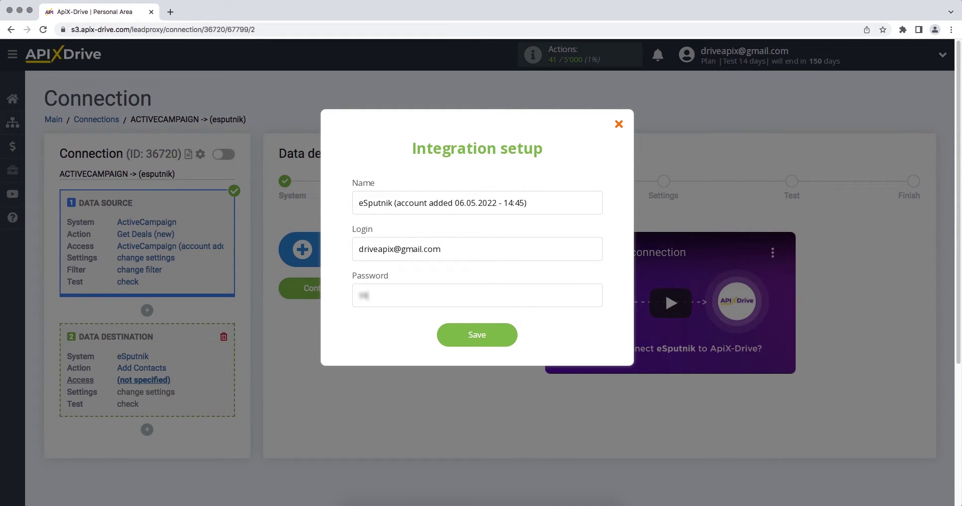
left_click(443, 340)
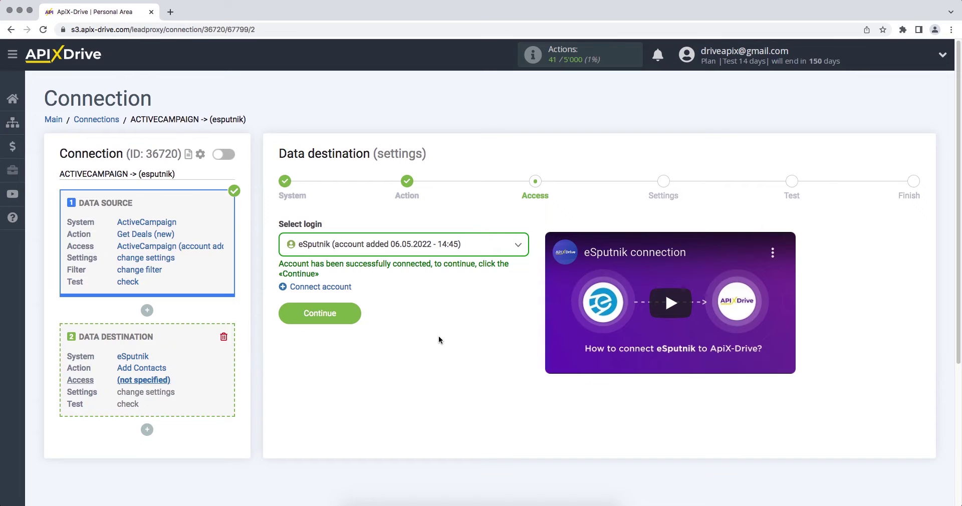
left_click(441, 251)
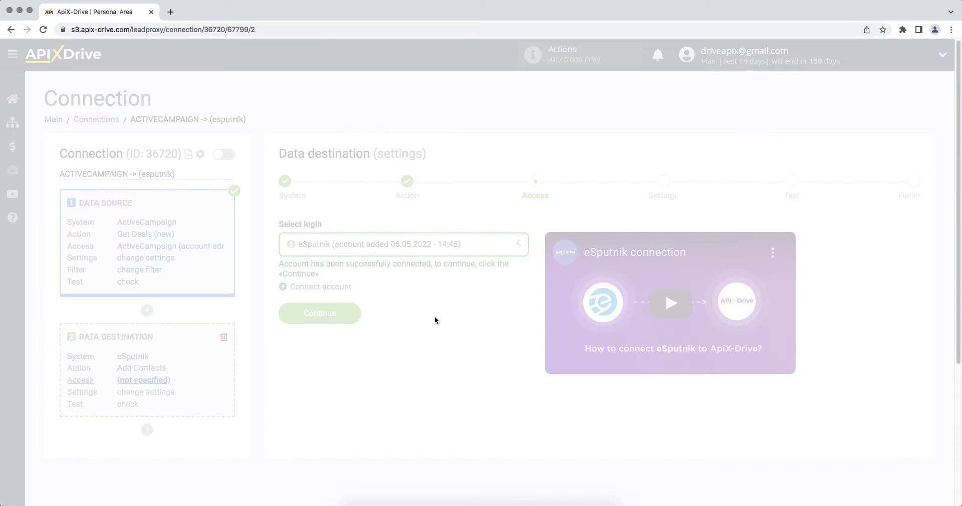
left_click(284, 315)
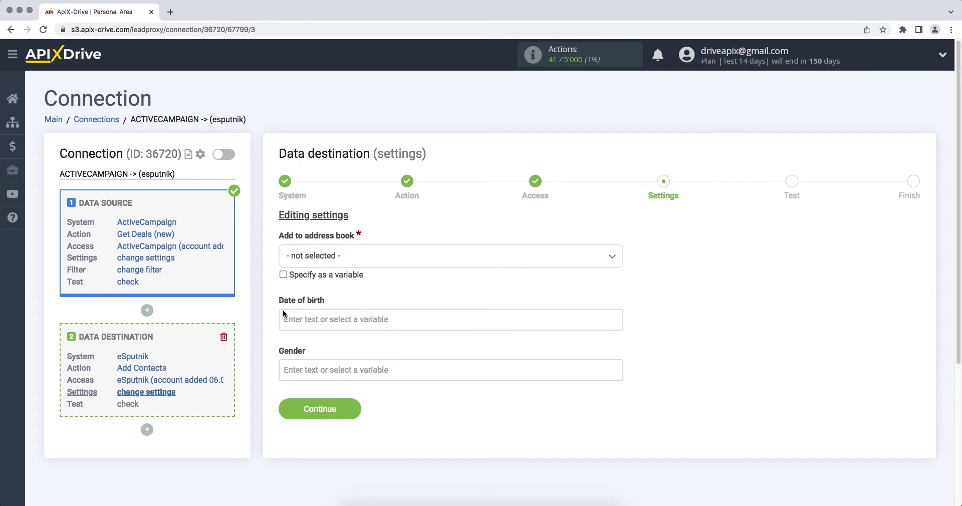
Step: Pick the Subscribers address book and map E-mail and First name from ActiveCampaign
left_click(314, 266)
left_click(319, 324)
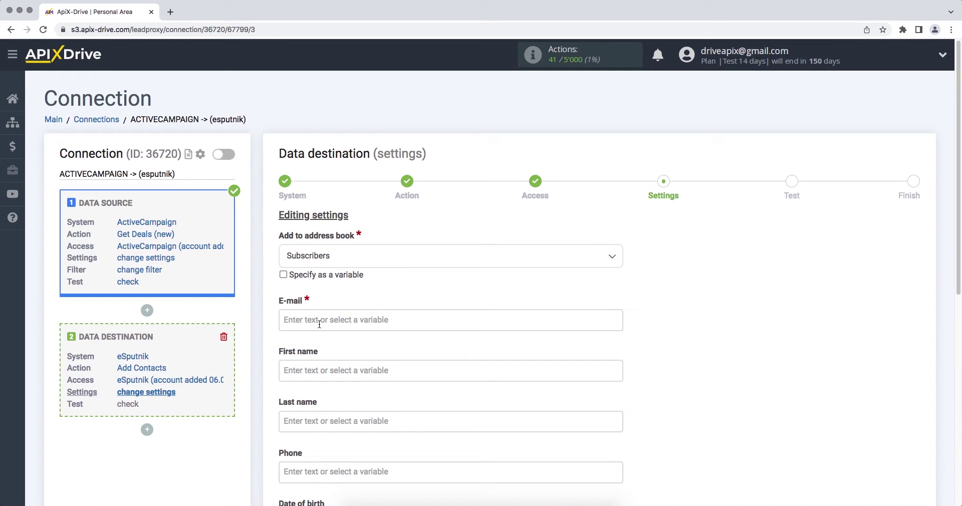
left_click(319, 324)
left_click_drag(616, 230, 614, 248)
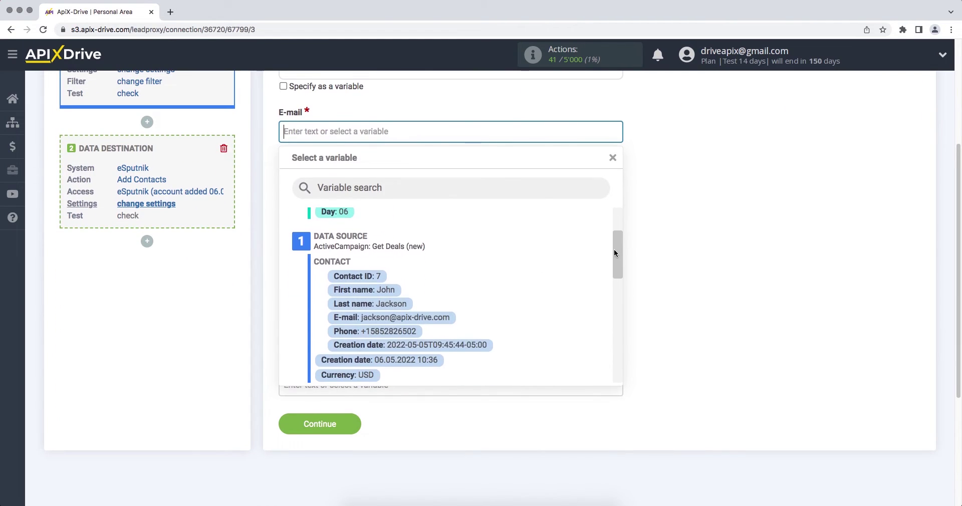
left_click(435, 316)
left_click(388, 183)
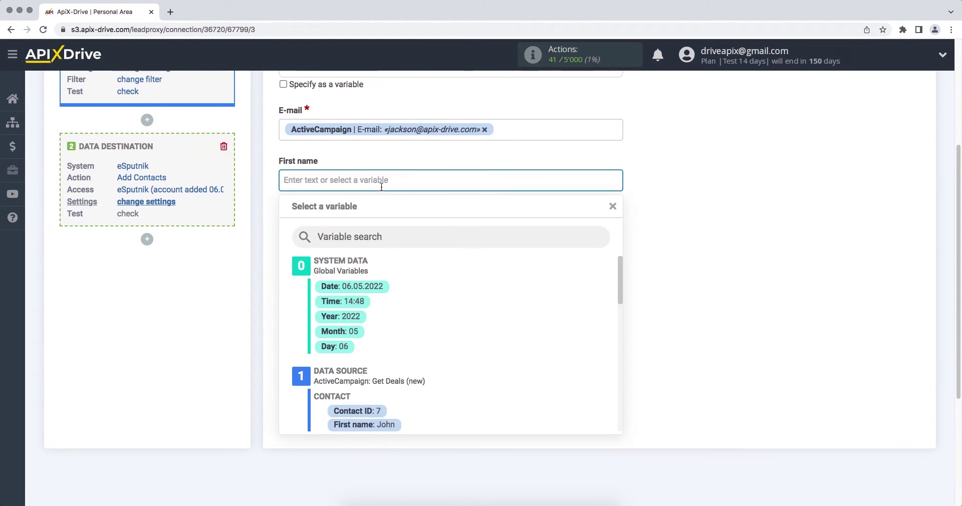
left_click(385, 377)
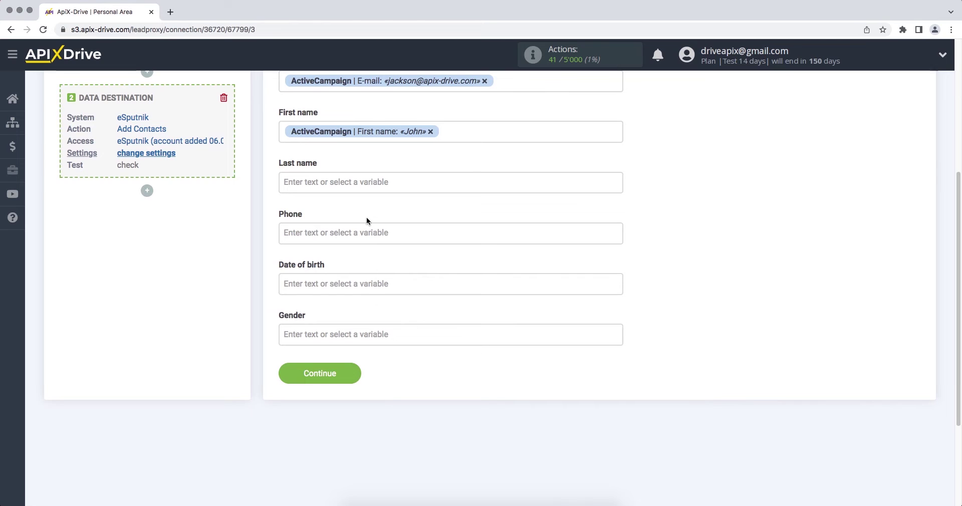
Step: Map Last name and Phone from ActiveCampaign and save the field mapping
left_click(366, 183)
left_click_drag(612, 235, 618, 249)
left_click(409, 339)
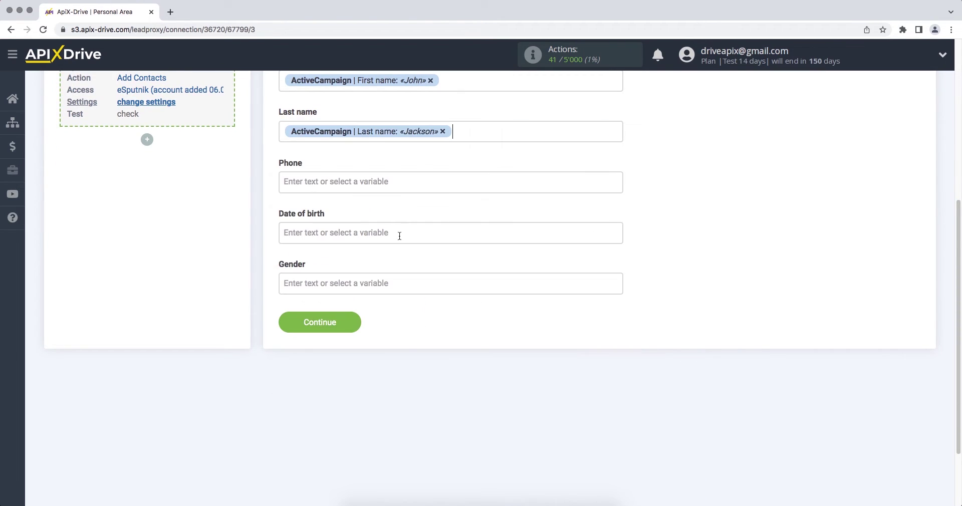
left_click(395, 181)
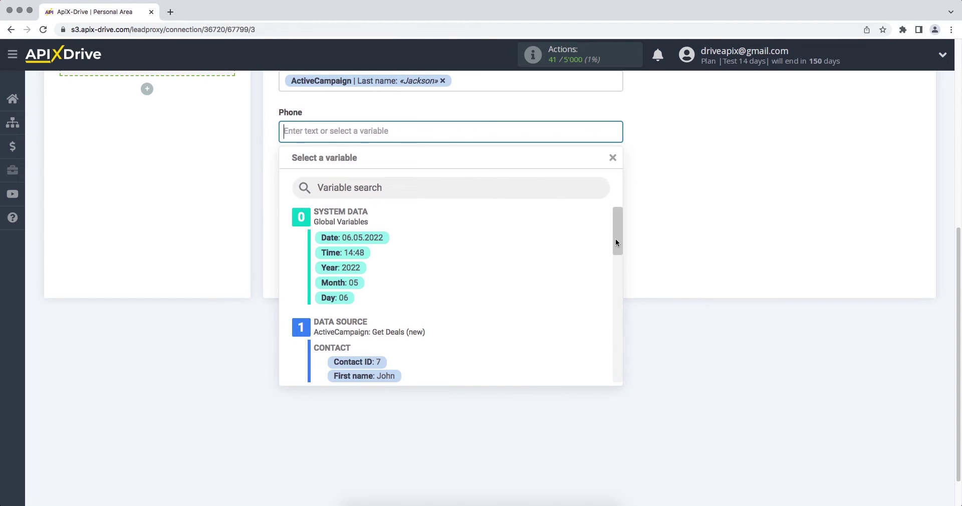
left_click_drag(616, 238, 617, 263)
left_click(411, 329)
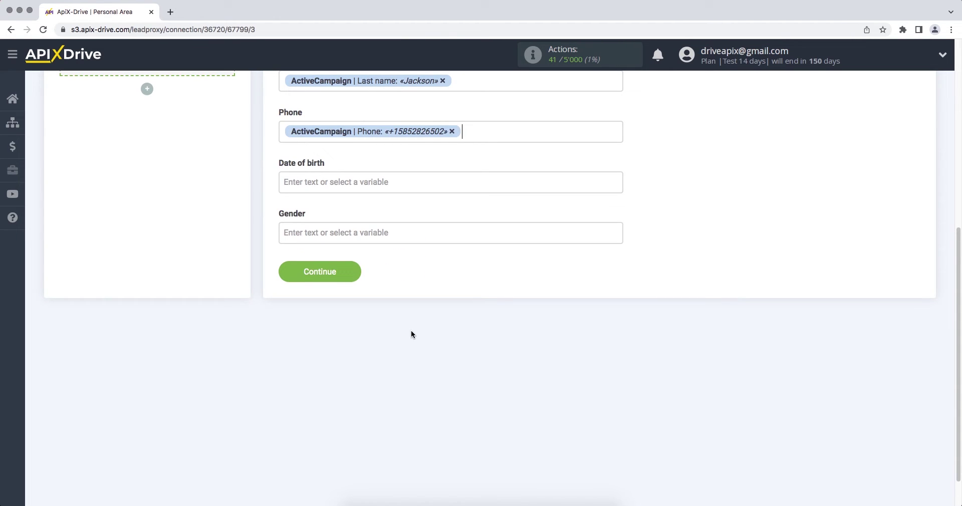
left_click(284, 276)
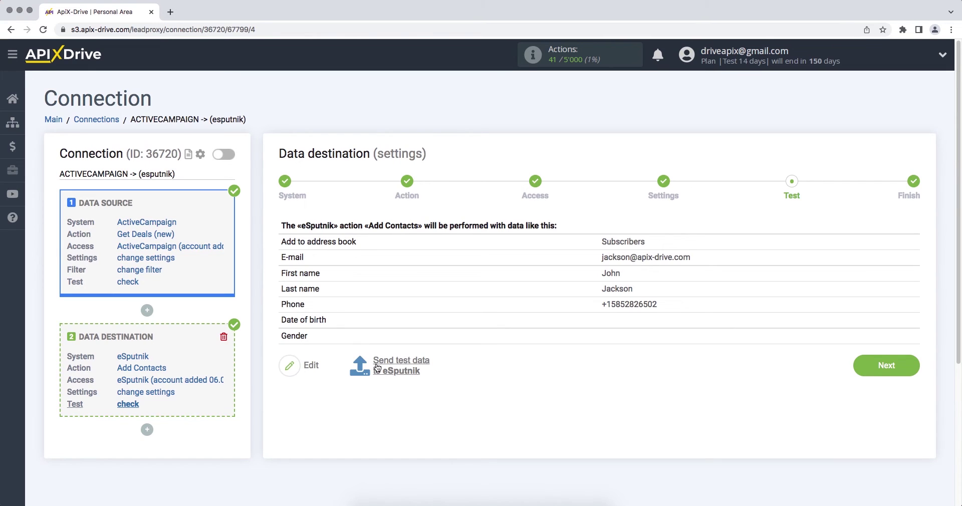
Step: Send test contact data to eSputnik and switch to eSputnik's contacts list
left_click(376, 367)
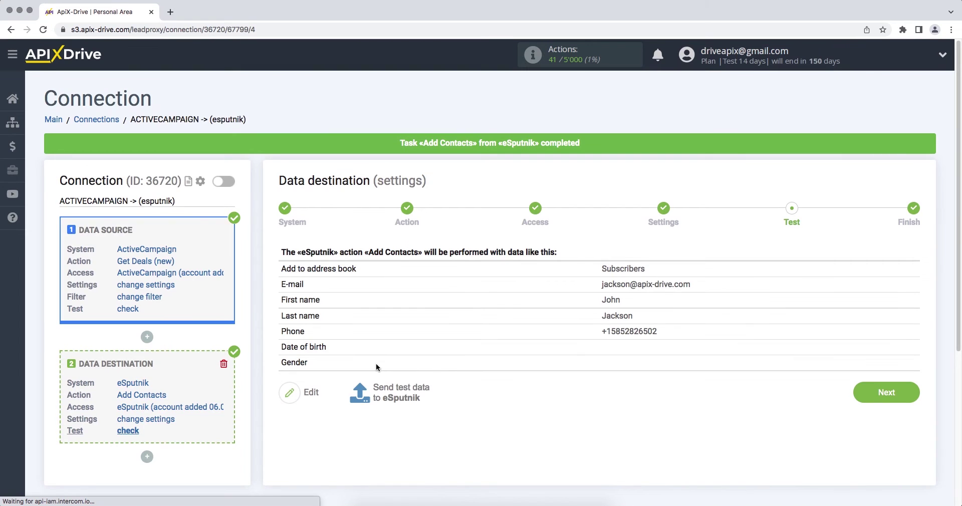
key("super+grave")
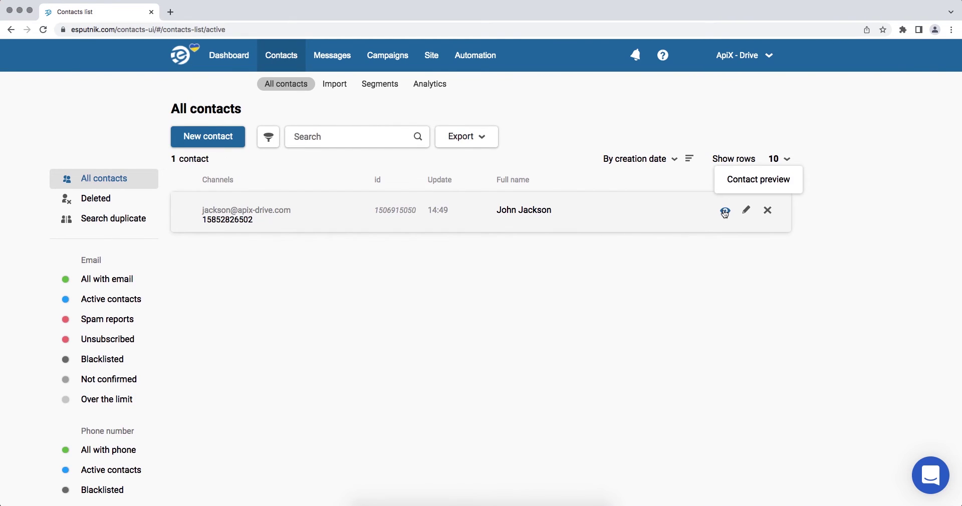
Step: Preview the new test contact to check its e-mail and phone
left_click(725, 212)
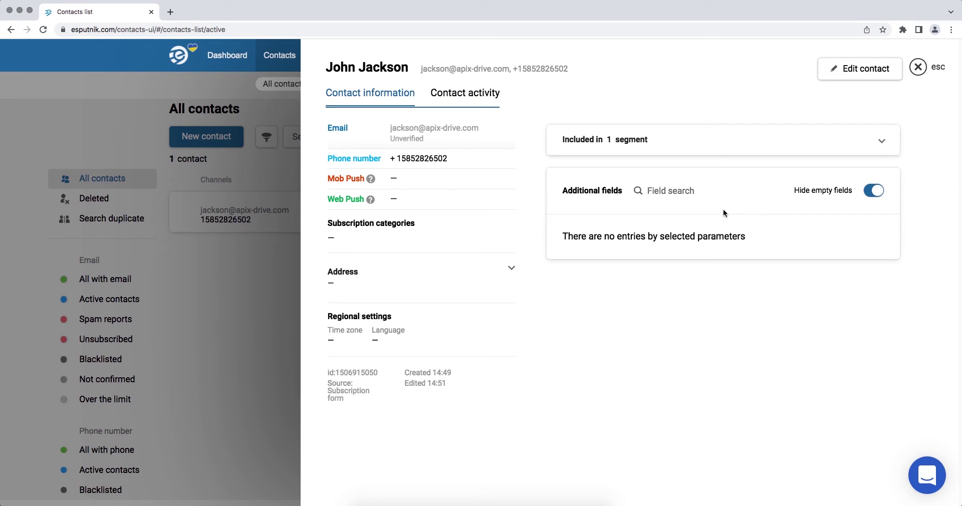
Step: Back in ApiX-Drive, finish the destination test and enable automatic updates for the connection
key("super+grave")
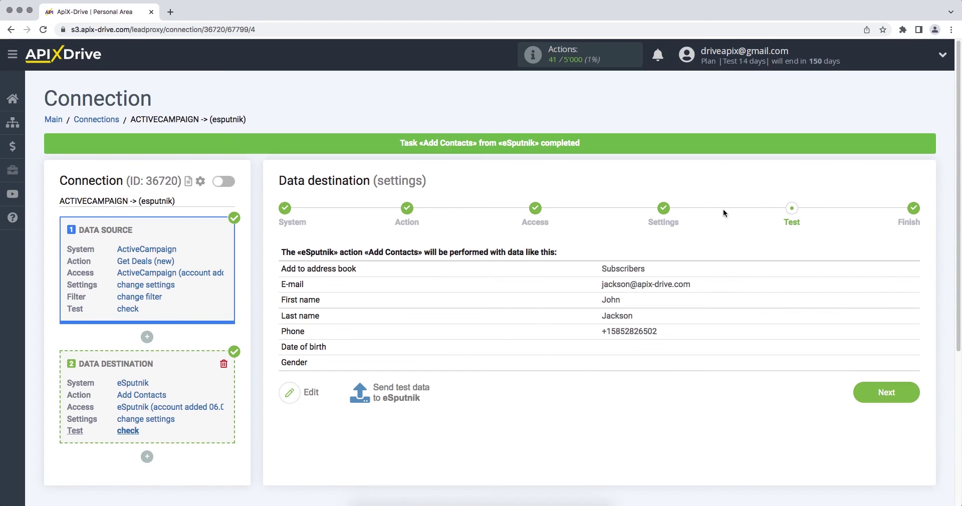
left_click(856, 396)
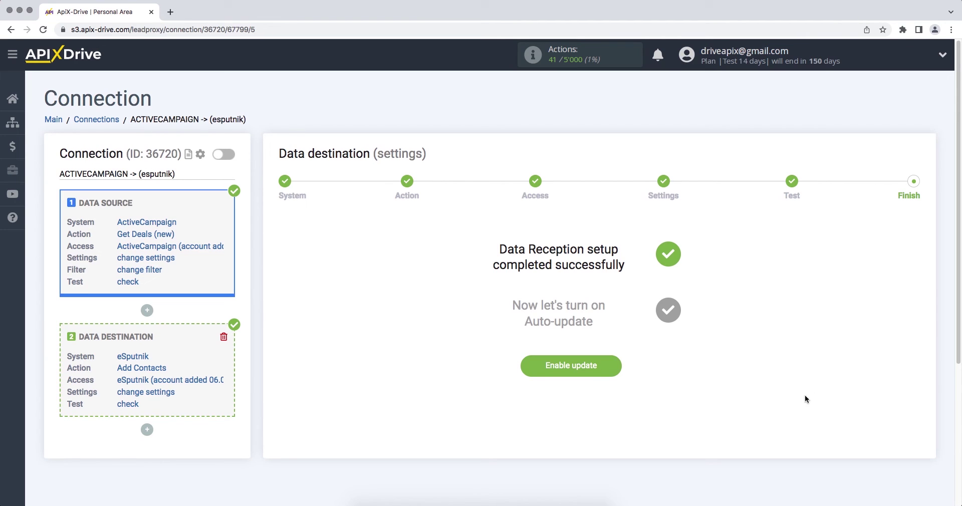
left_click(525, 365)
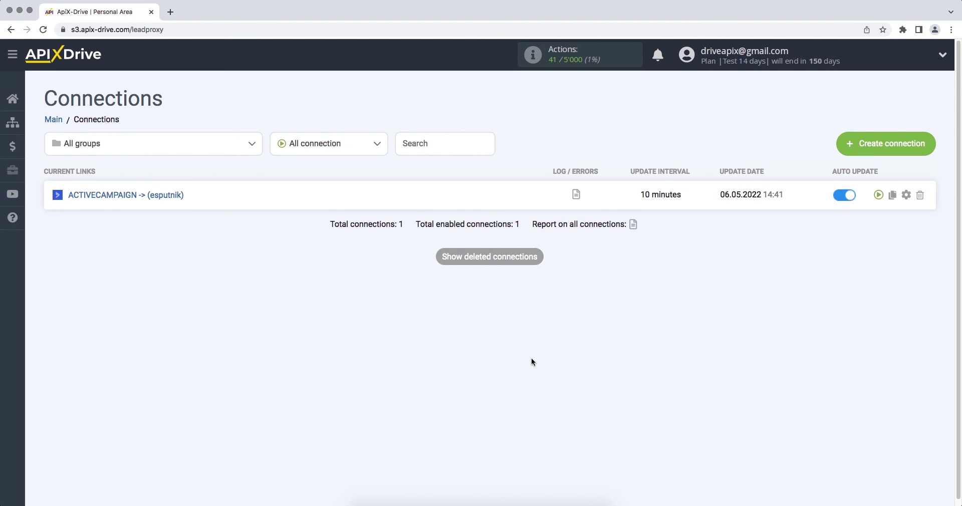
Step: Set the connection's update interval to 5 minutes and save
left_click(904, 197)
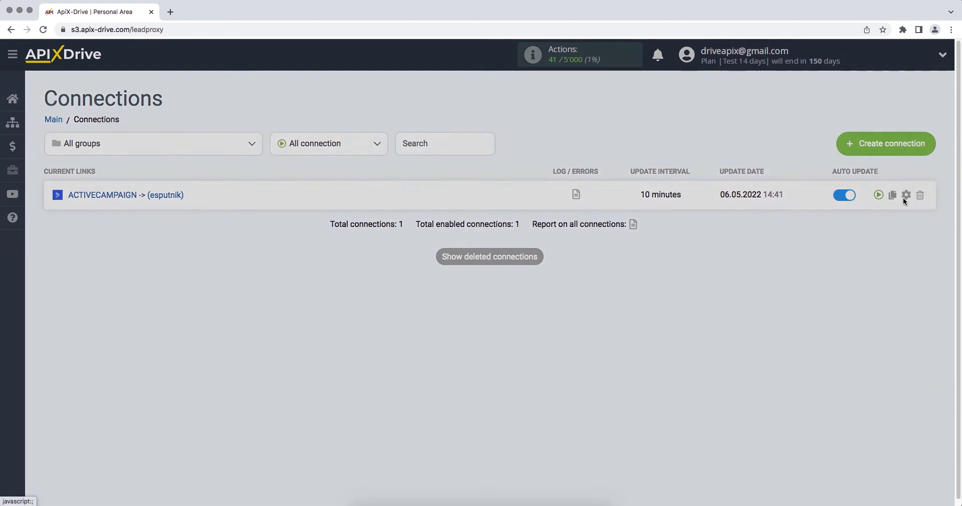
left_click(589, 285)
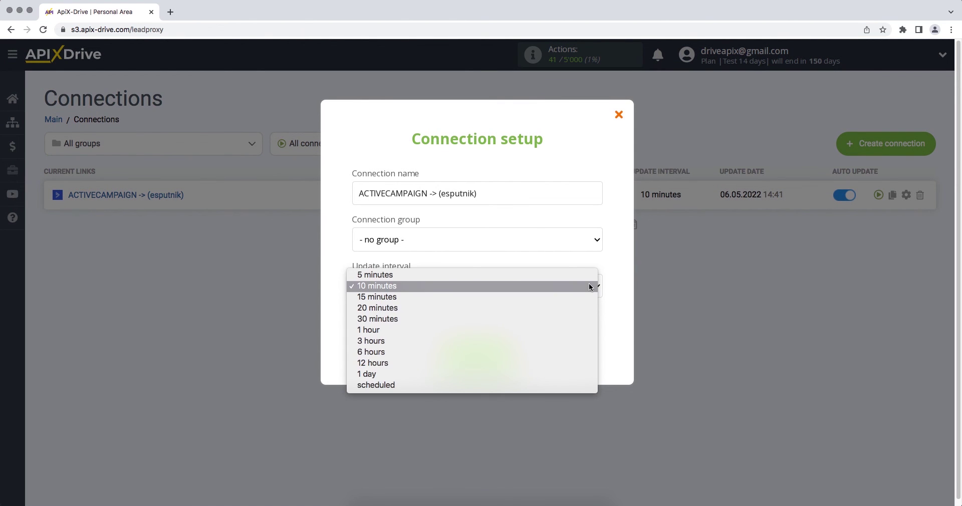
left_click(588, 278)
left_click(459, 351)
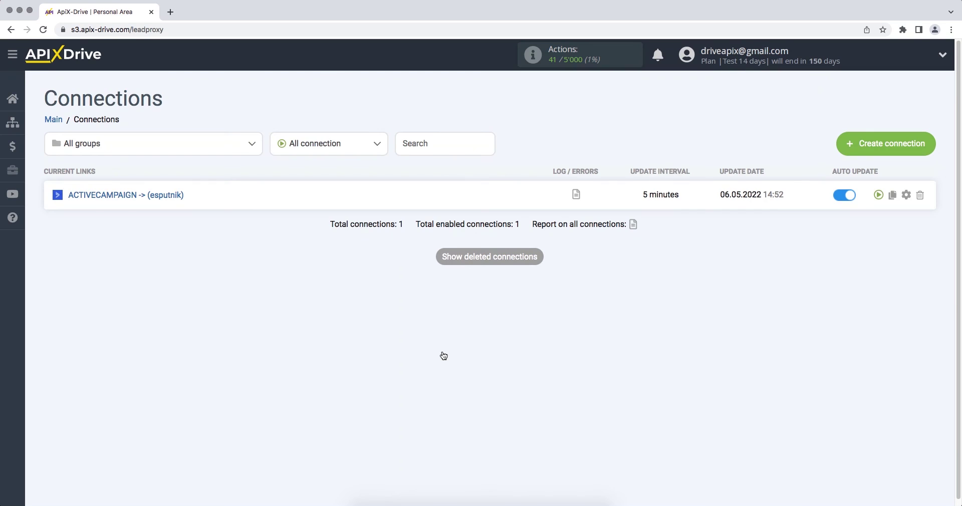